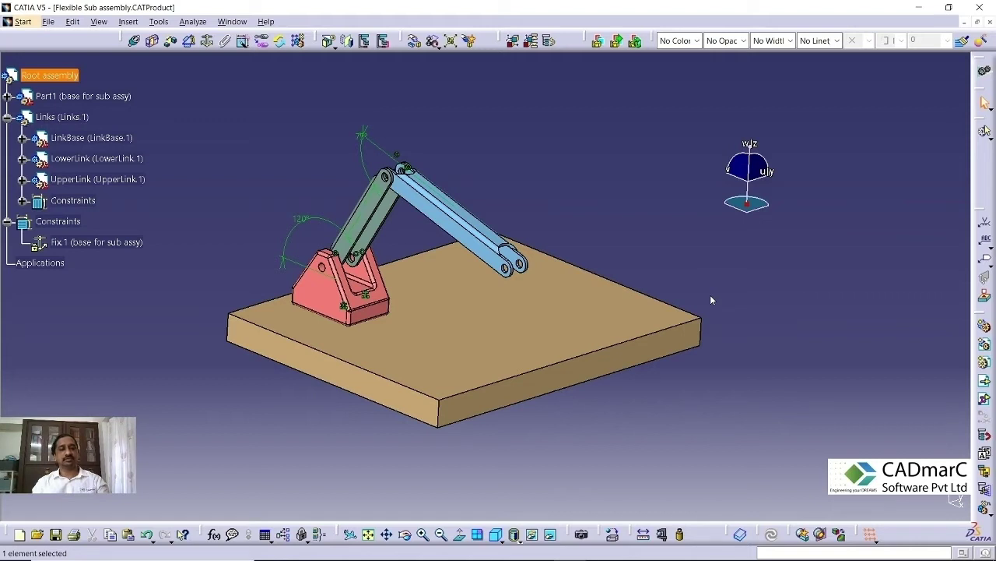
# - Review Part1, Links, LinkBase and UpperLink in the tree, then bring up the Links.1 context menu
pyautogui.moveTo(181, 137); pyautogui.dragTo(215, 158, button='middle')
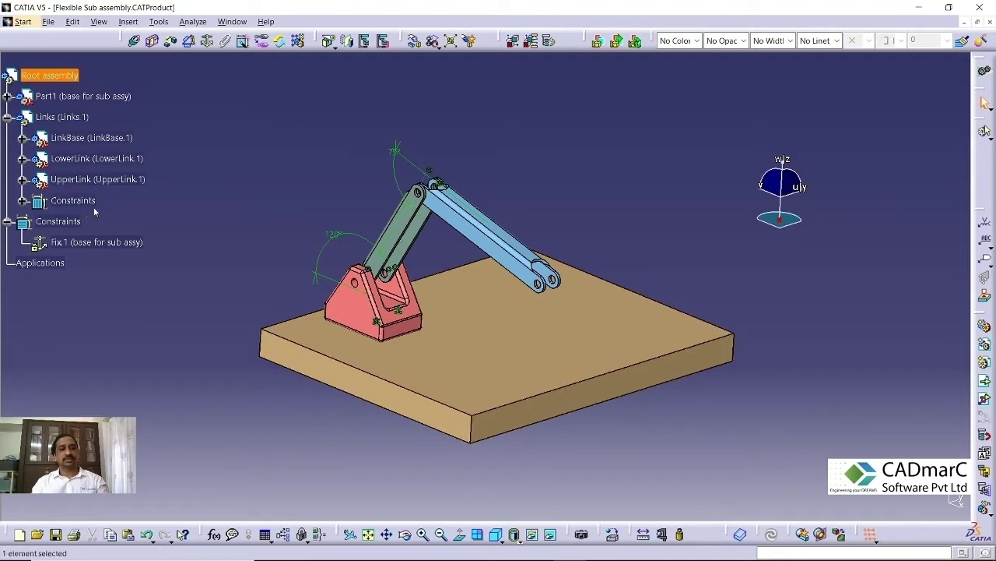
pyautogui.click(67, 80)
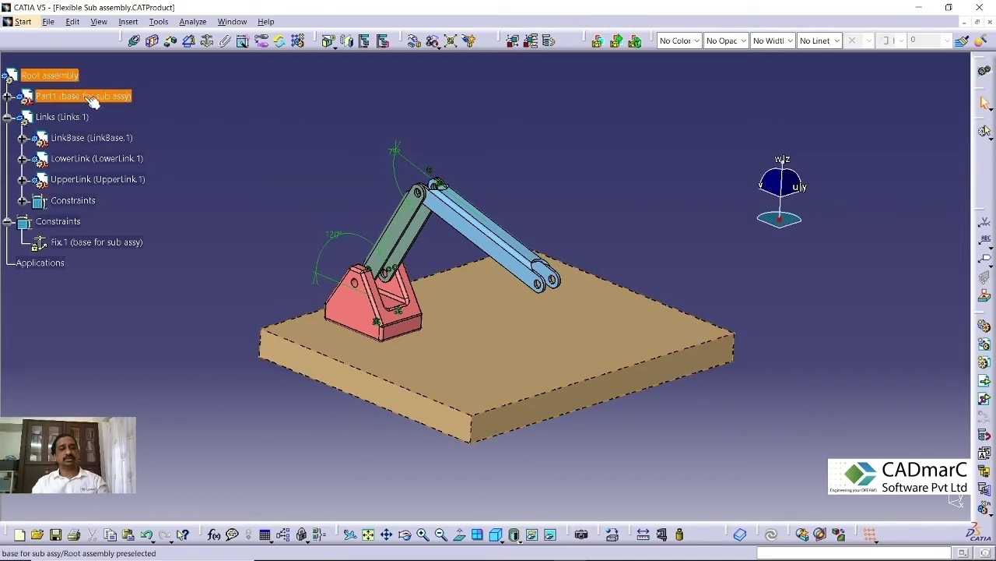
pyautogui.click(86, 97)
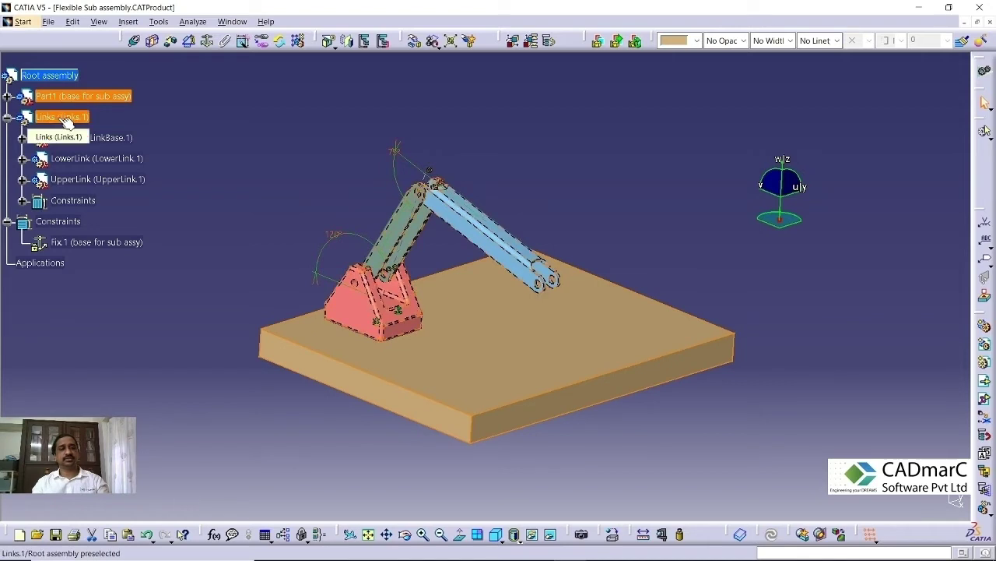
pyautogui.click(87, 122)
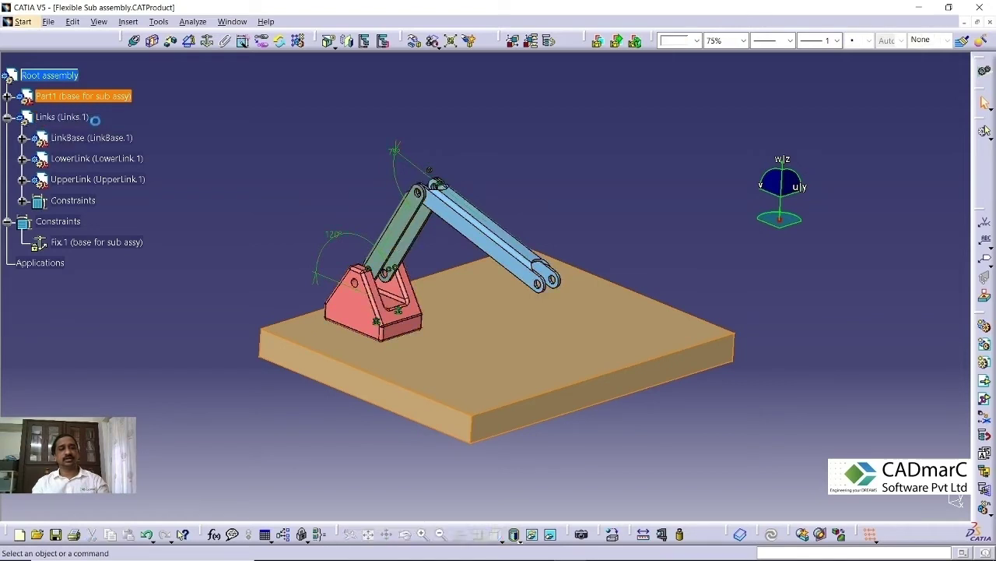
pyautogui.click(104, 141)
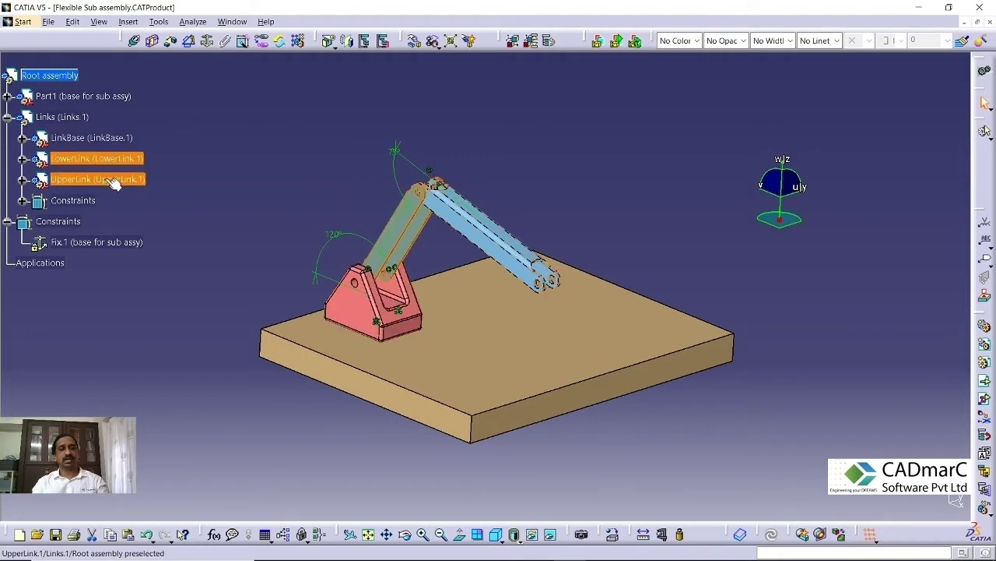
pyautogui.click(113, 182)
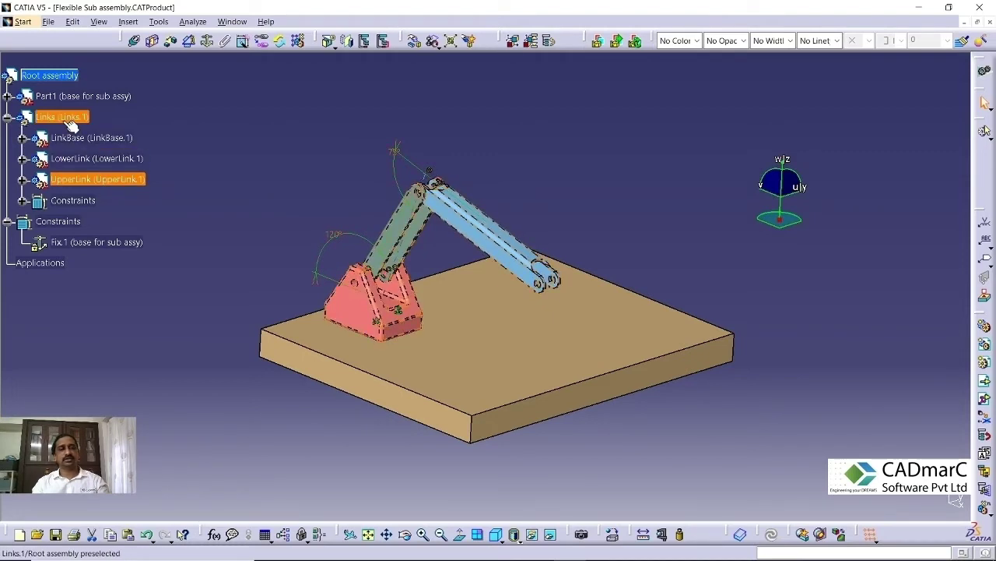
pyautogui.click(259, 130)
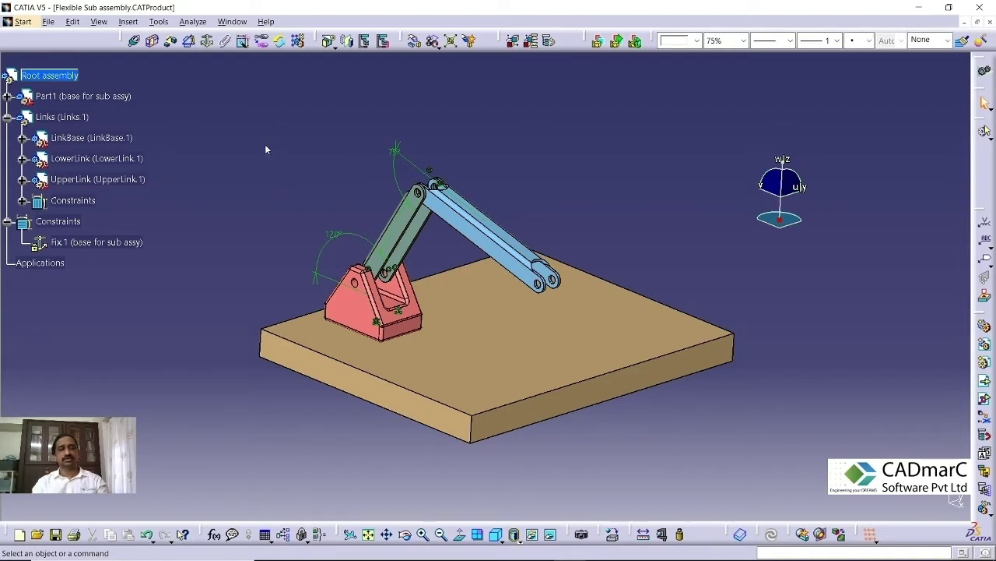
pyautogui.rightClick(82, 122)
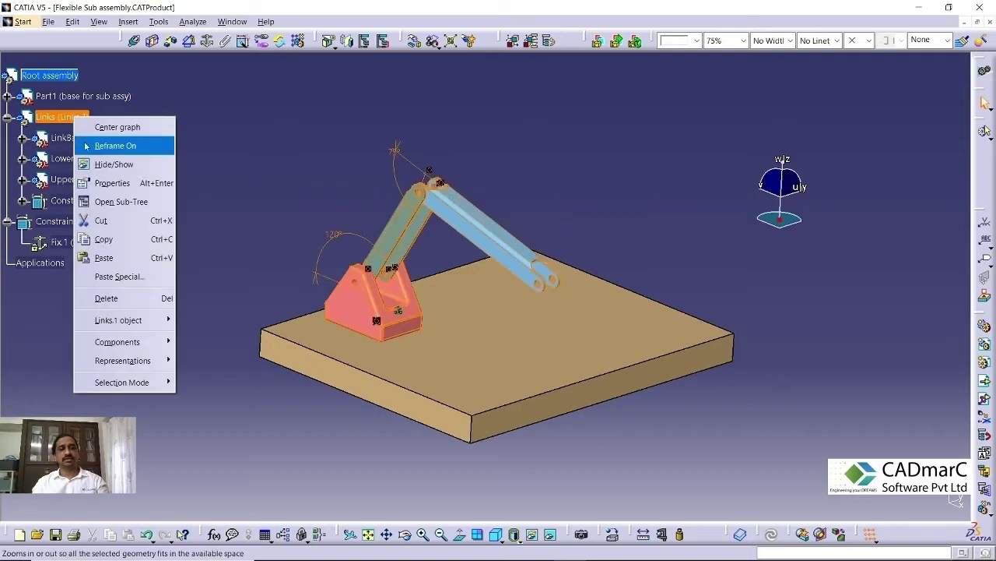
# - Copy Links.1 and paste it into Root assembly as Links.2, expanding its components
pyautogui.click(119, 240)
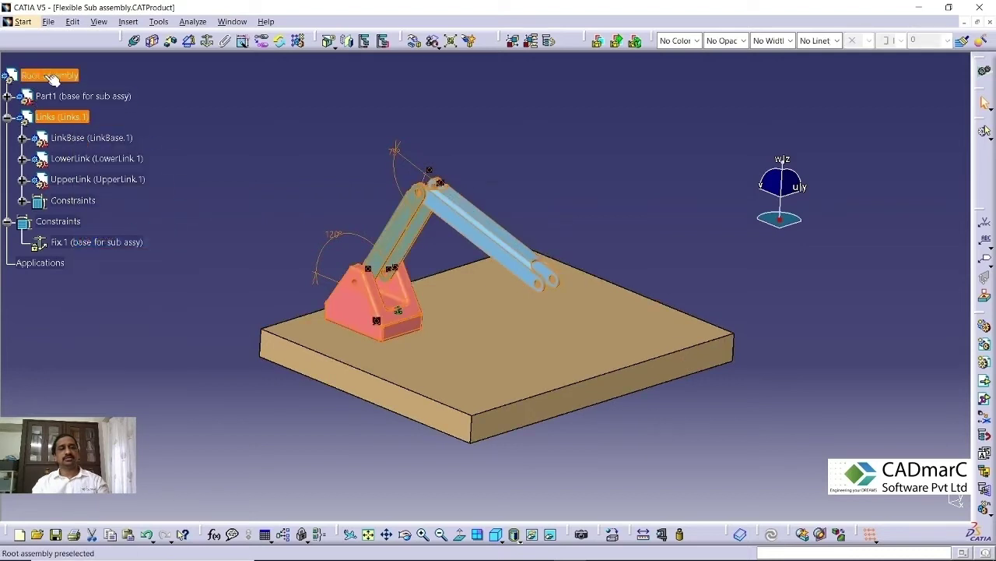
pyautogui.rightClick(50, 78)
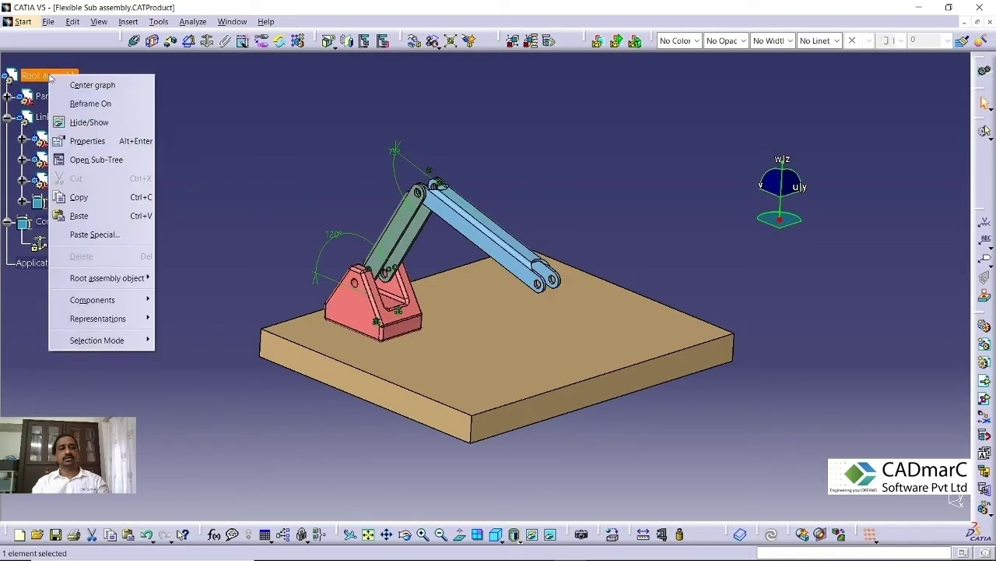
pyautogui.click(80, 216)
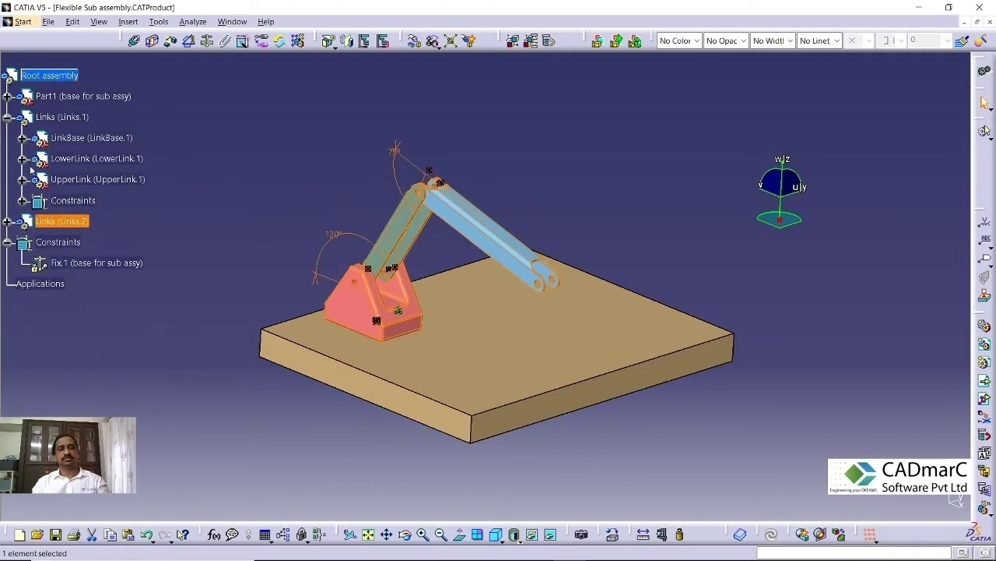
pyautogui.click(7, 222)
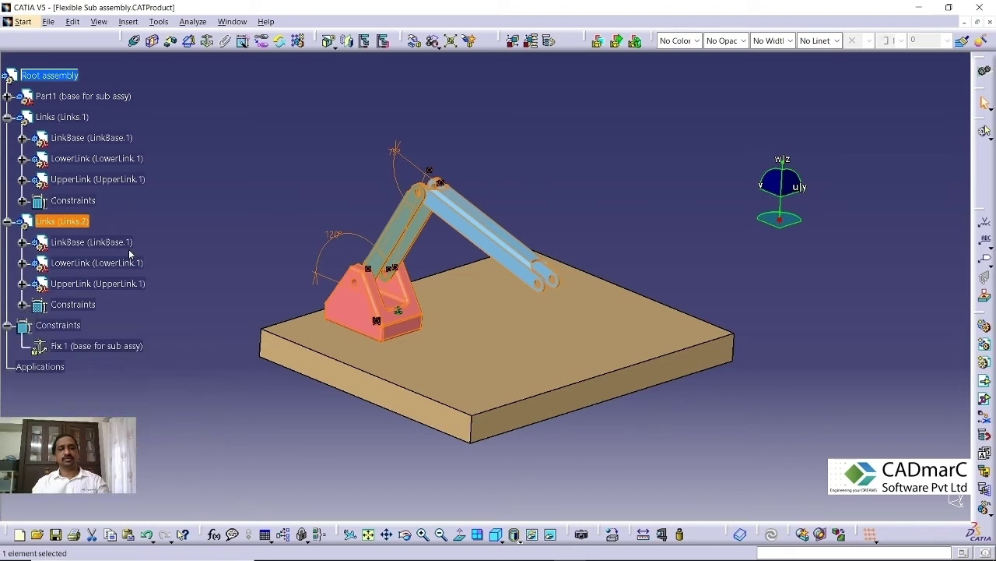
pyautogui.click(912, 264)
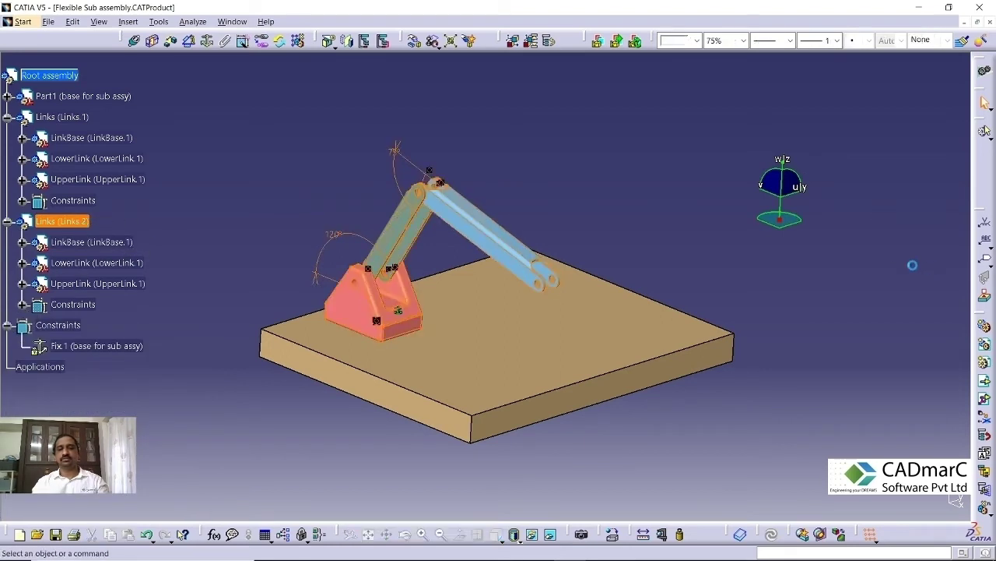
# - Move the Links.2 copy further back on the plate with the compass, then orbit the view
pyautogui.moveTo(779, 219); pyautogui.dragTo(549, 323)
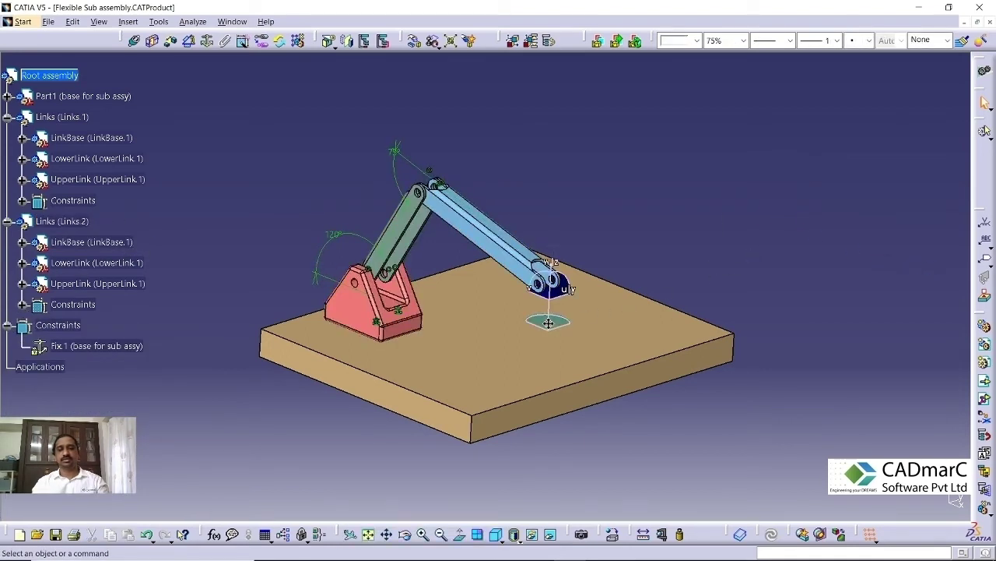
pyautogui.click(86, 221)
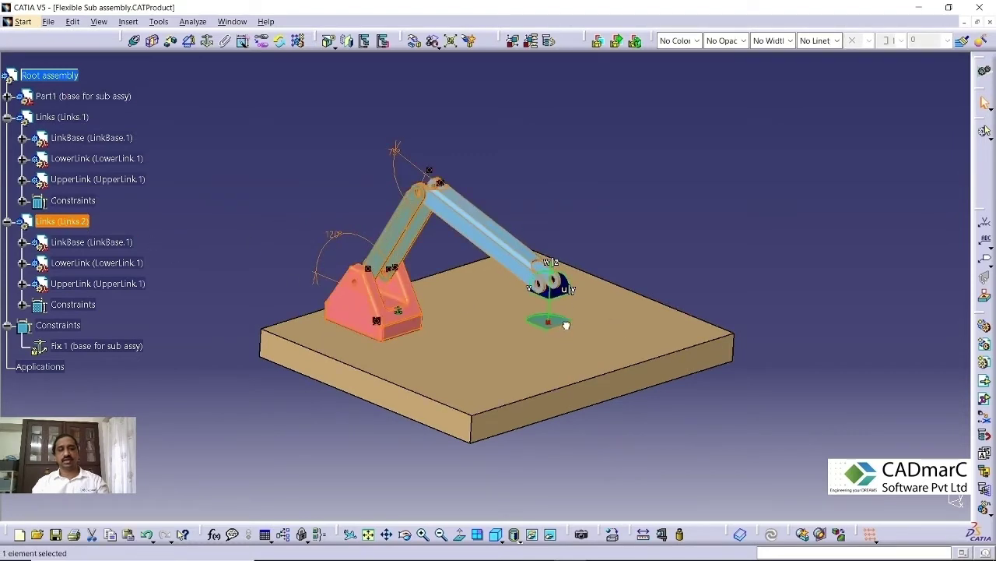
pyautogui.moveTo(566, 326); pyautogui.dragTo(680, 237)
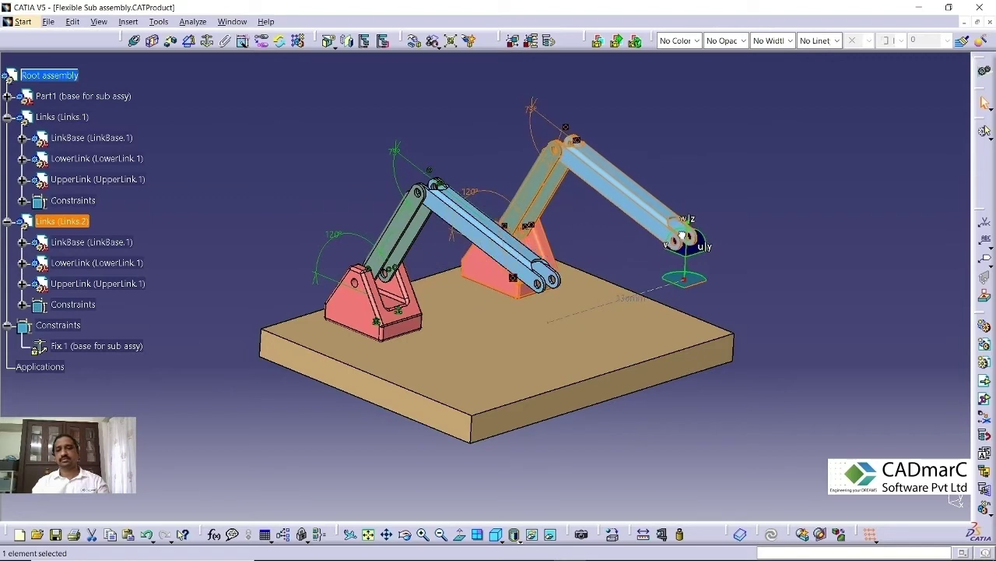
pyautogui.press('Escape')
pyautogui.moveTo(683, 278); pyautogui.dragTo(806, 254)
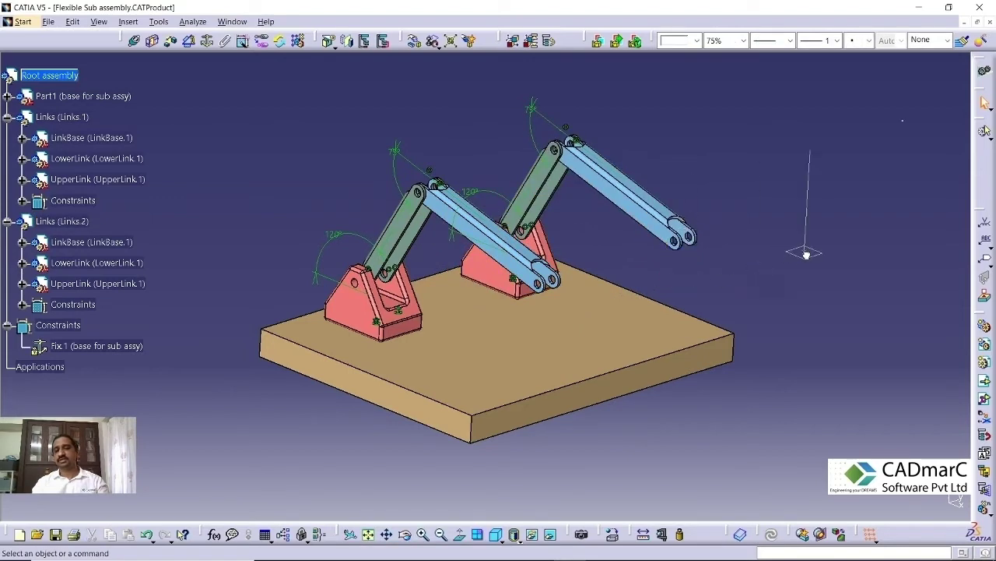
pyautogui.moveTo(638, 289); pyautogui.dragTo(785, 287, button='middle')
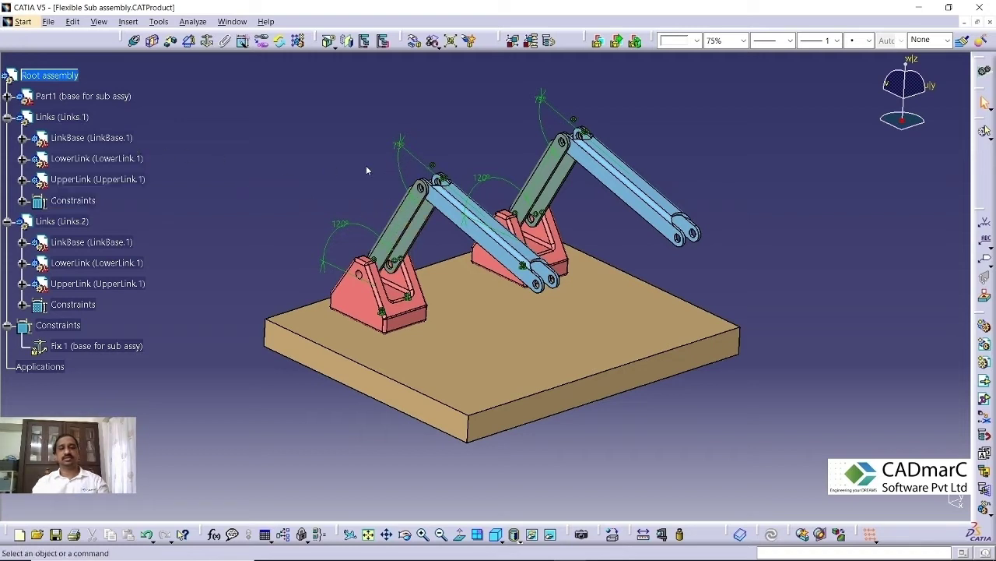
# - Edit the first linkage's 75° top angle constraint to 50° and run Update All
pyautogui.doubleClick(399, 150)
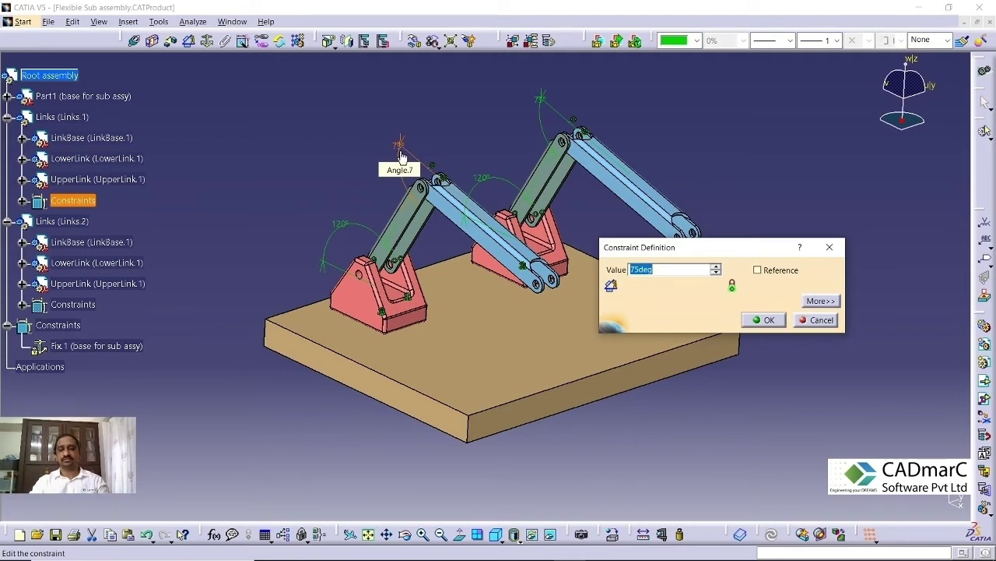
pyautogui.write('5')
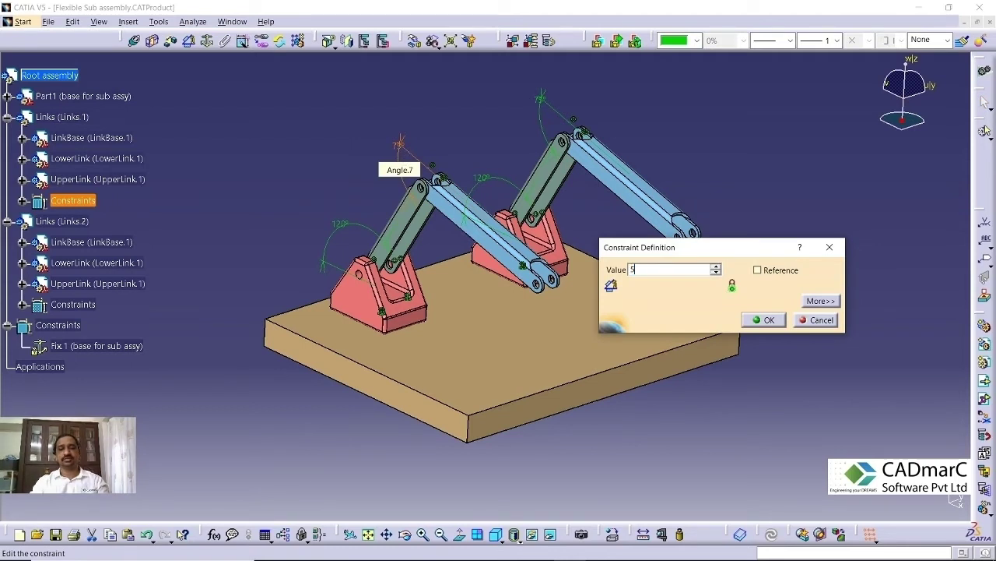
pyautogui.write('0')
pyautogui.press('Return')
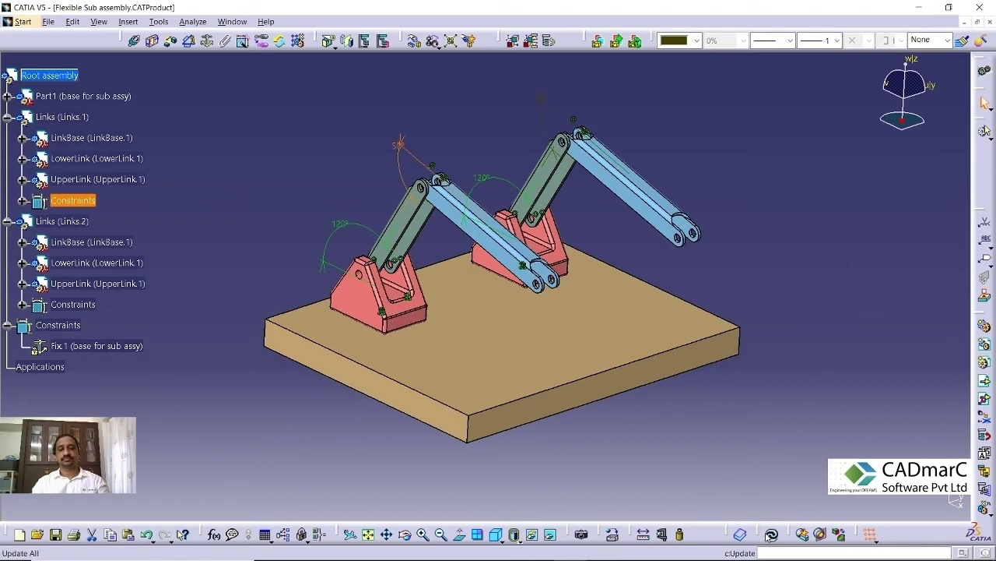
pyautogui.click(771, 534)
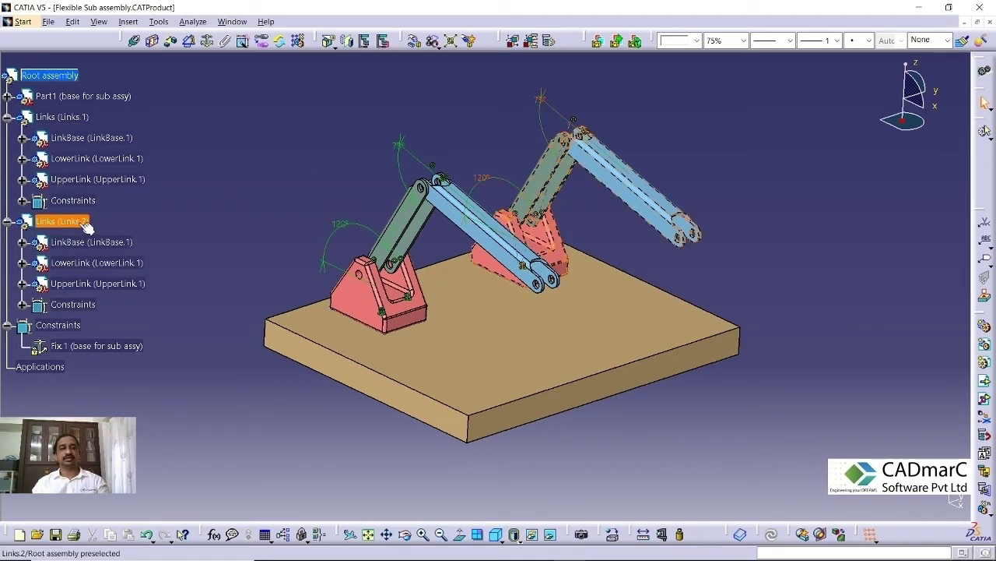
# - Collapse Links.1 and switch Links.2 to flexible with Flexible/Rigid Sub-Assembly, then zoom out
pyautogui.click(7, 118)
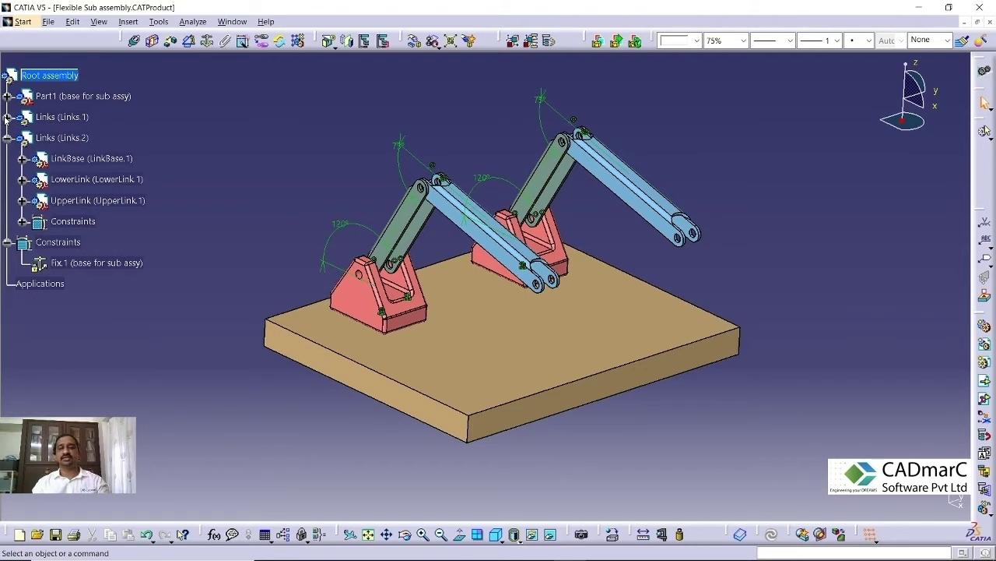
pyautogui.click(78, 137)
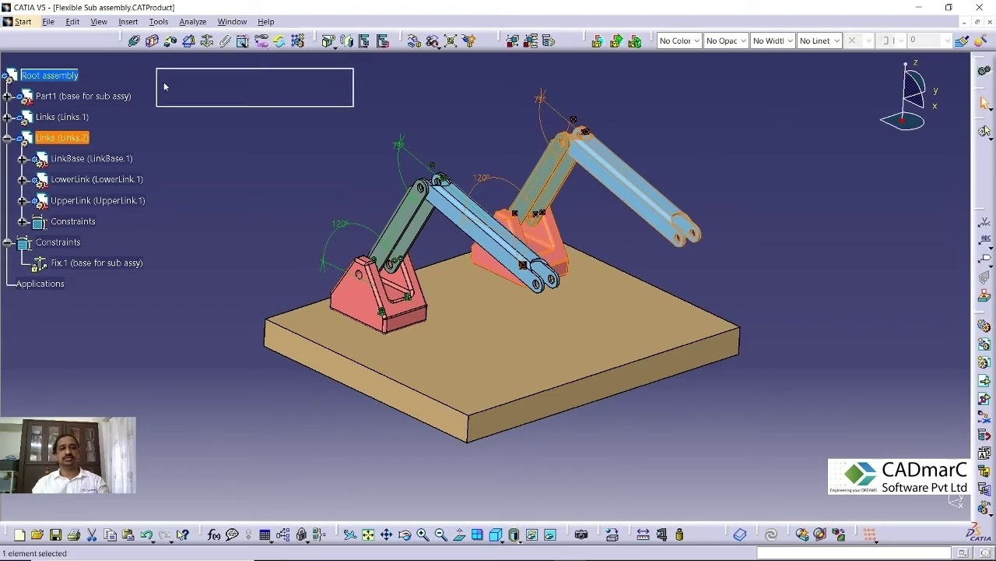
pyautogui.moveTo(164, 86); pyautogui.dragTo(191, 86)
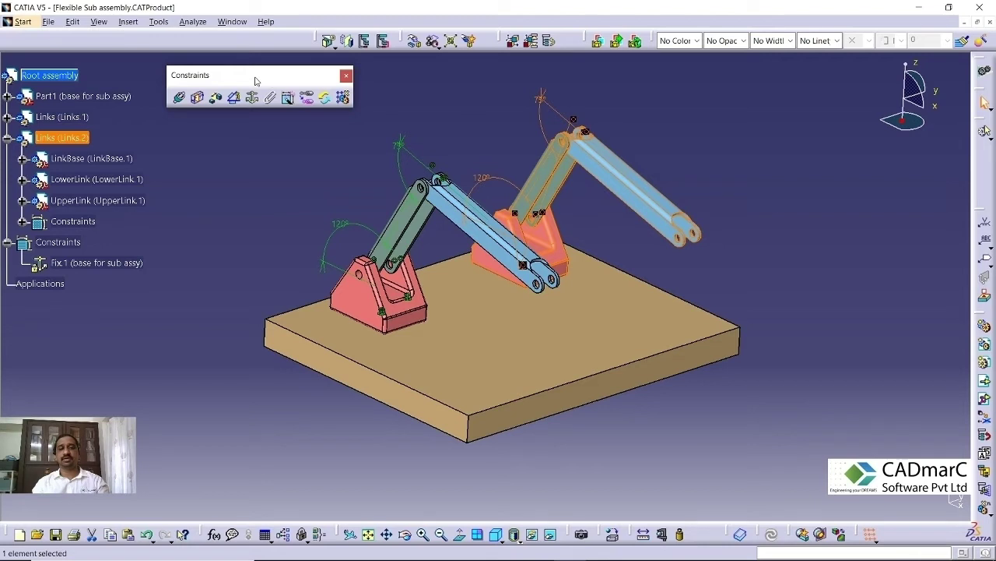
pyautogui.click(310, 102)
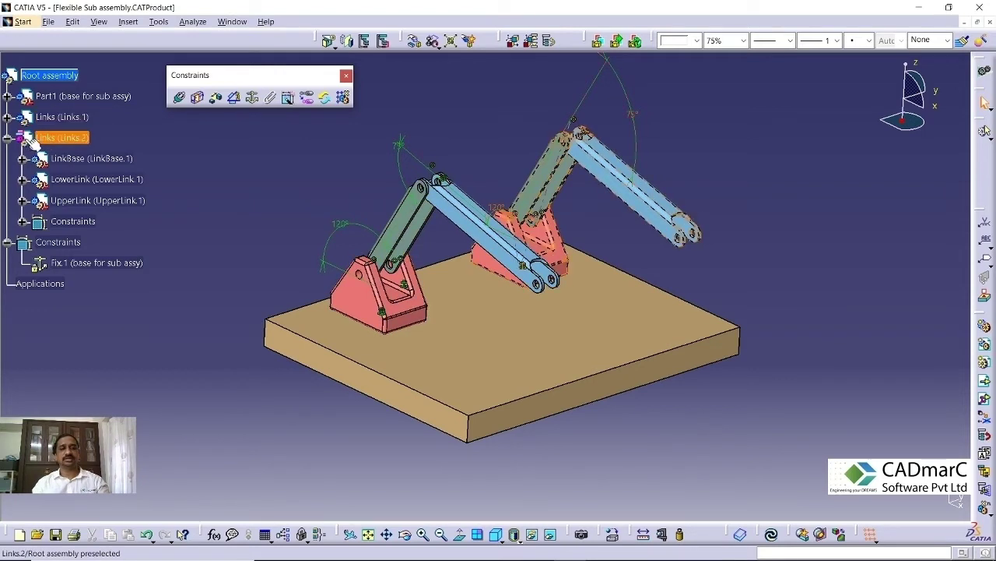
pyautogui.moveTo(212, 75); pyautogui.dragTo(162, 37)
pyautogui.keyDown('ctrl'); pyautogui.moveTo(761, 221); pyautogui.dragTo(716, 275, button='middle'); pyautogui.keyUp('ctrl')
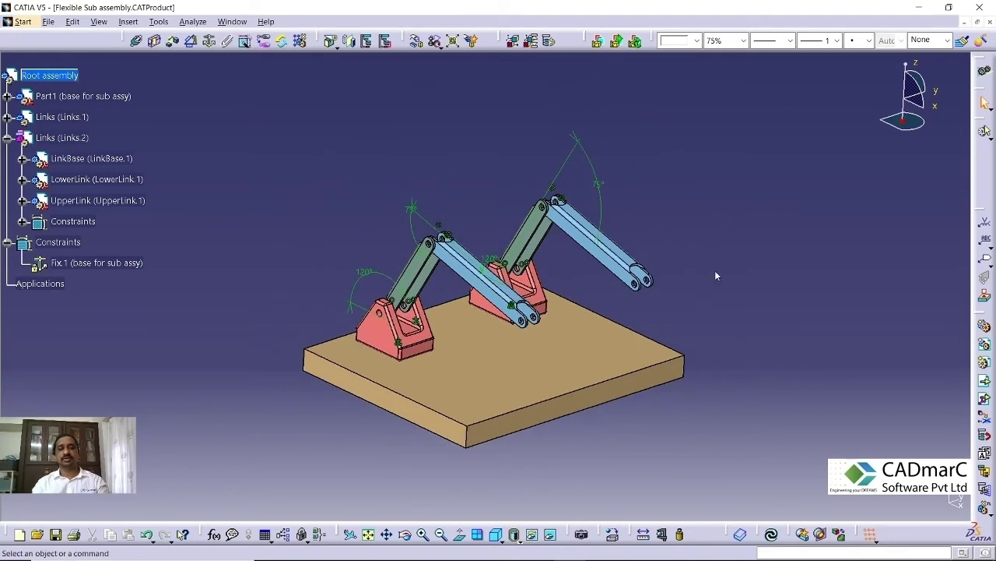
# - Set the Links.2 top angle constraint to 45° and zoom in on the result
pyautogui.doubleClick(606, 190)
pyautogui.write('45')
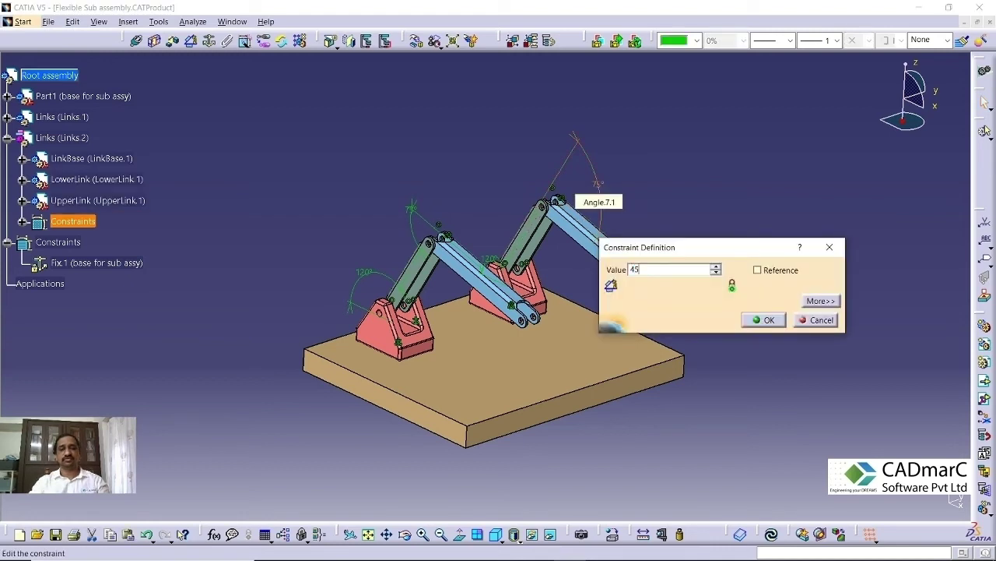
pyautogui.click(764, 320)
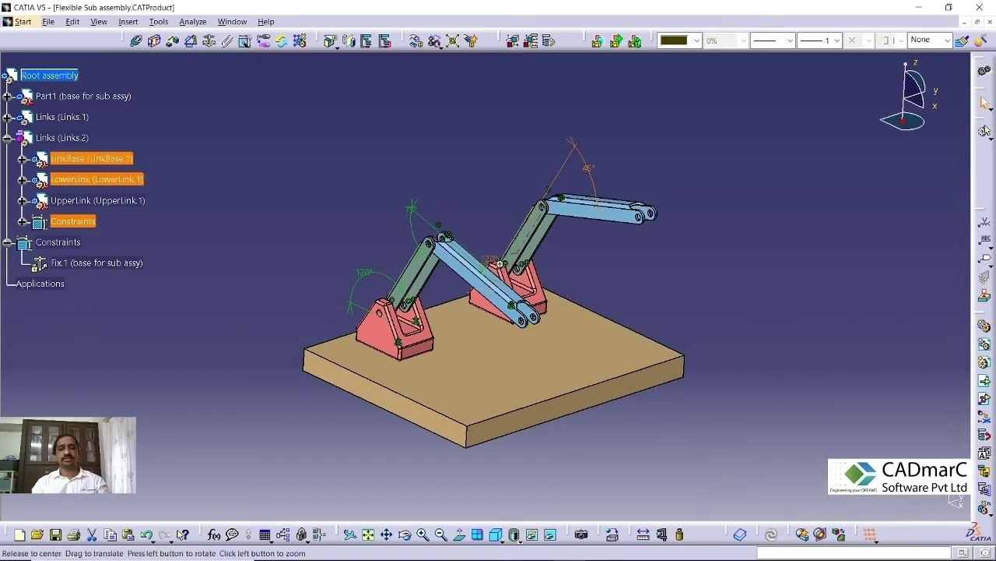
pyautogui.moveTo(754, 472); pyautogui.dragTo(605, 278, button='middle')
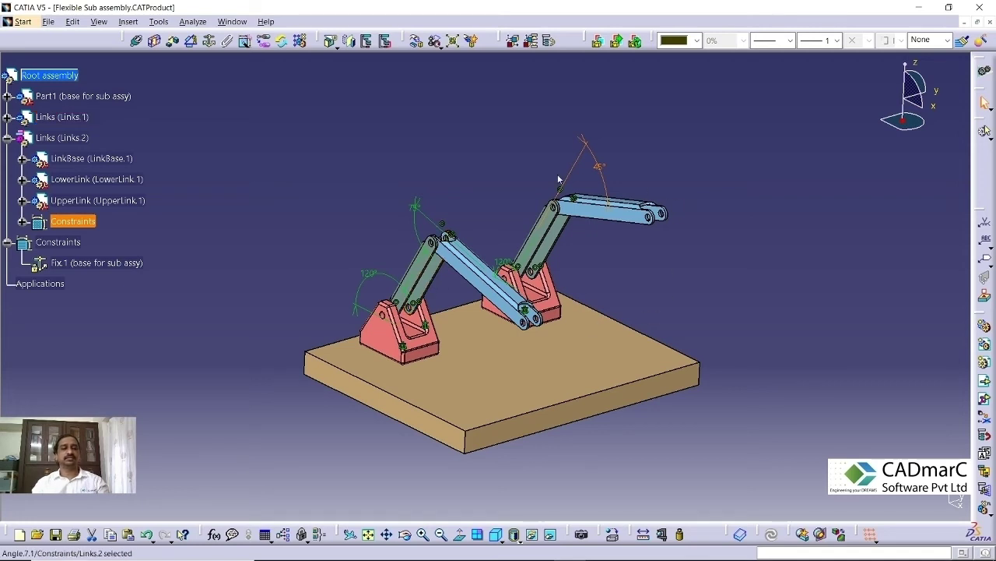
# - Toggle Links.2 back to rigid and accept the Rigification warning
pyautogui.rightClick(75, 140)
pyautogui.press('Escape')
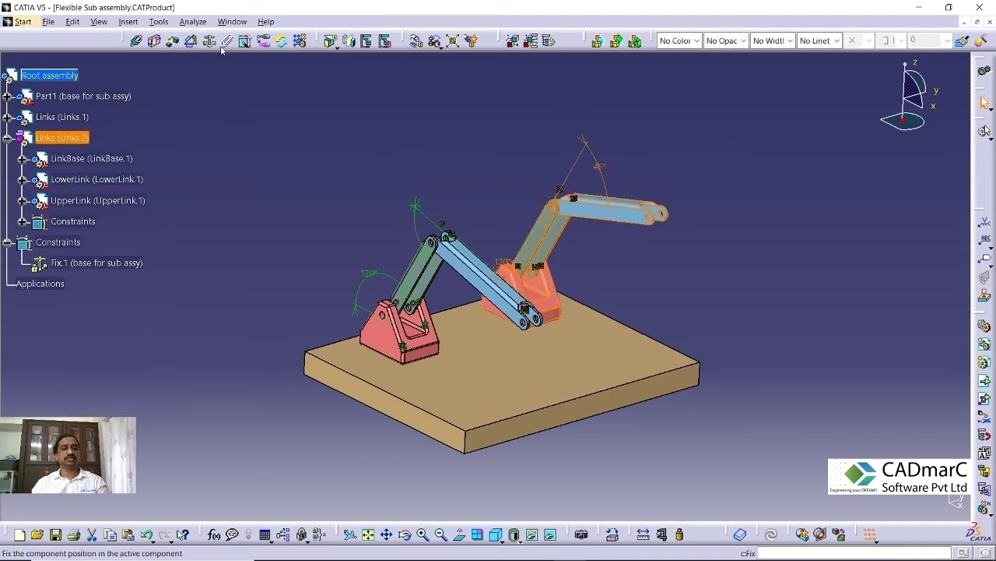
pyautogui.click(268, 47)
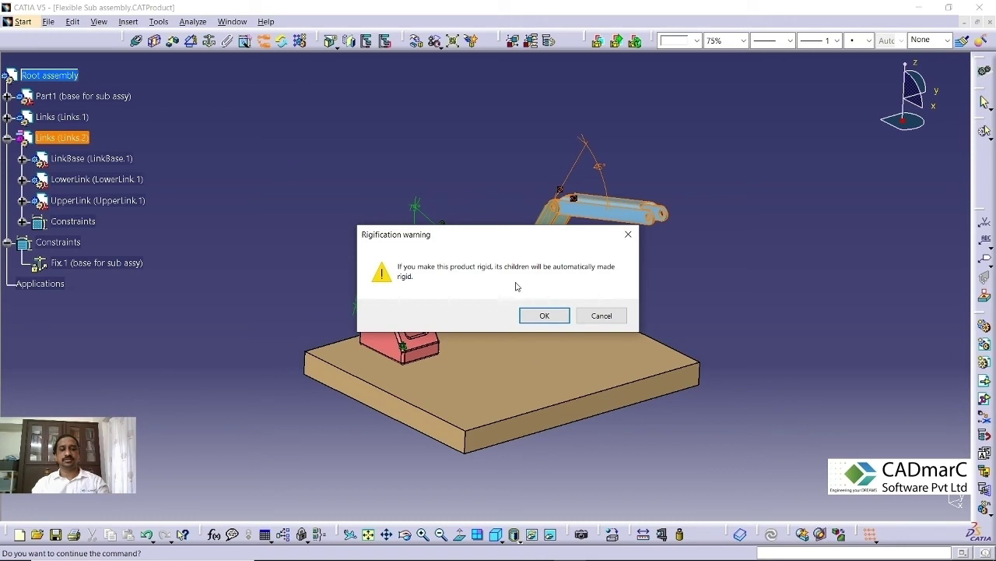
pyautogui.click(544, 315)
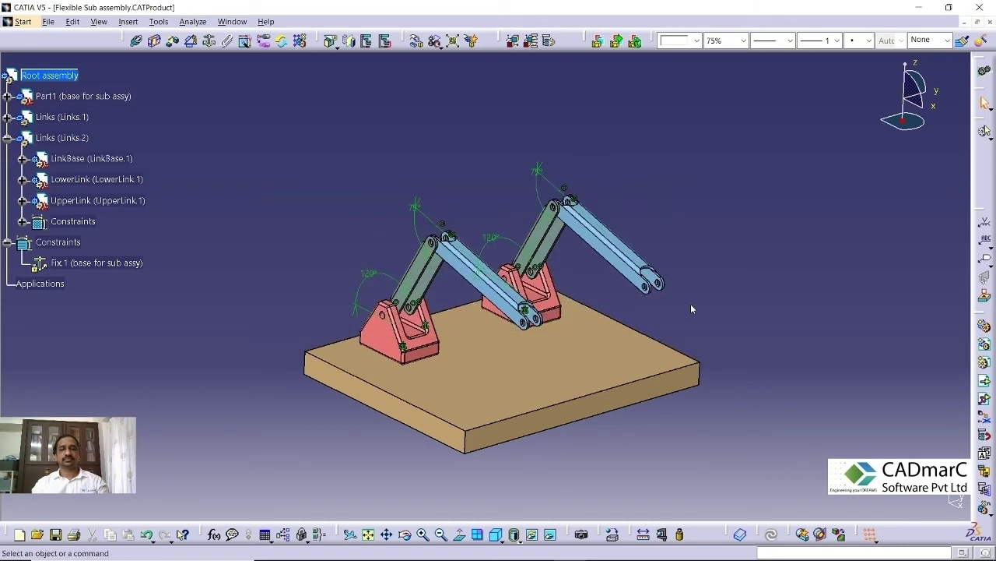